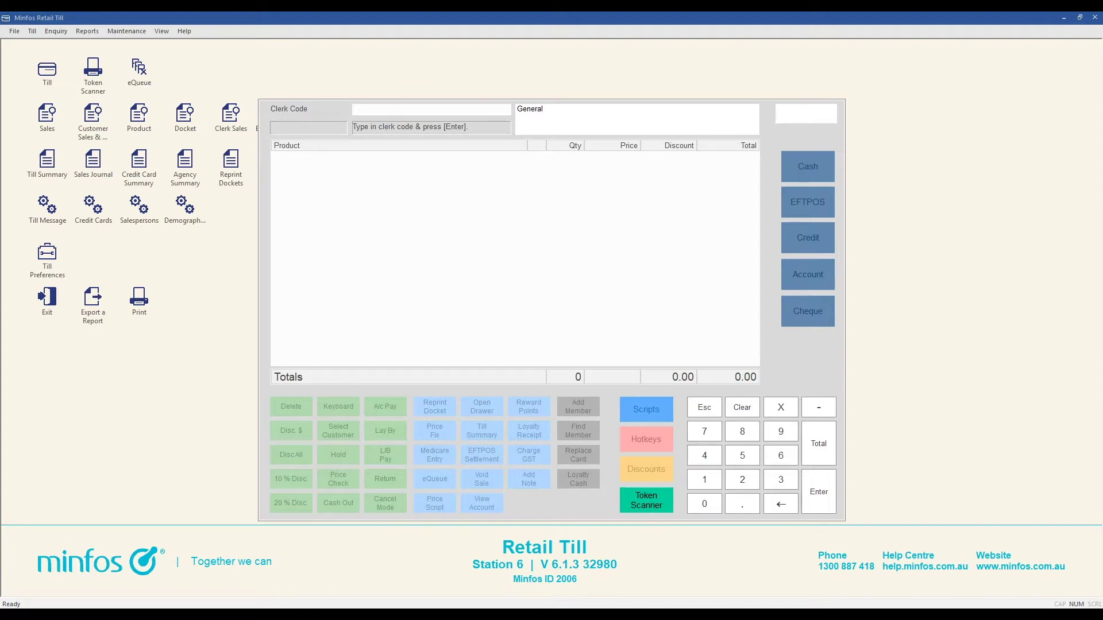
Sign in to the till with the clerk code.
{"action": "left_click", "coordinate": [415, 113]}
{"action": "type", "text": "***"}
{"action": "key", "text": "Return"}
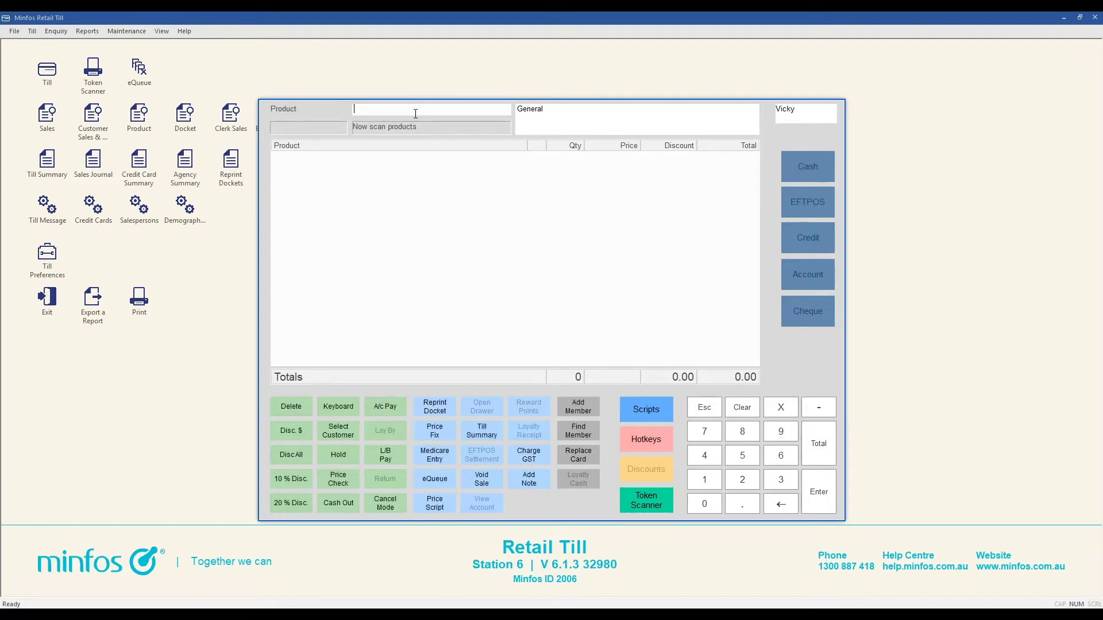
{"action": "left_click", "coordinate": [332, 479]}
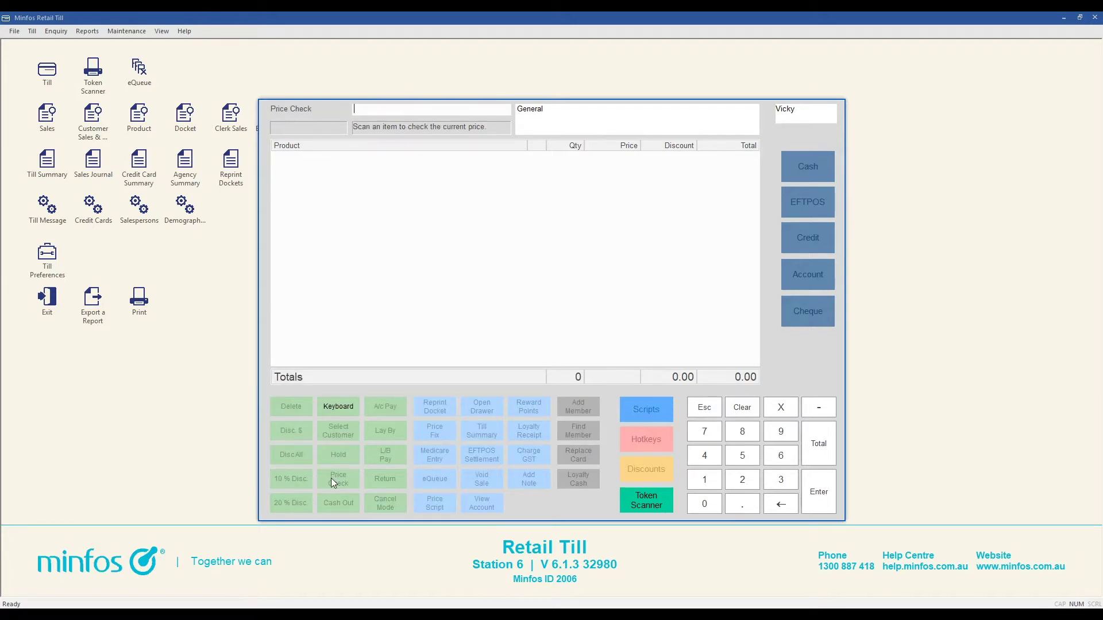
{"action": "type", "text": "9314839004452"}
{"action": "key", "text": "Return"}
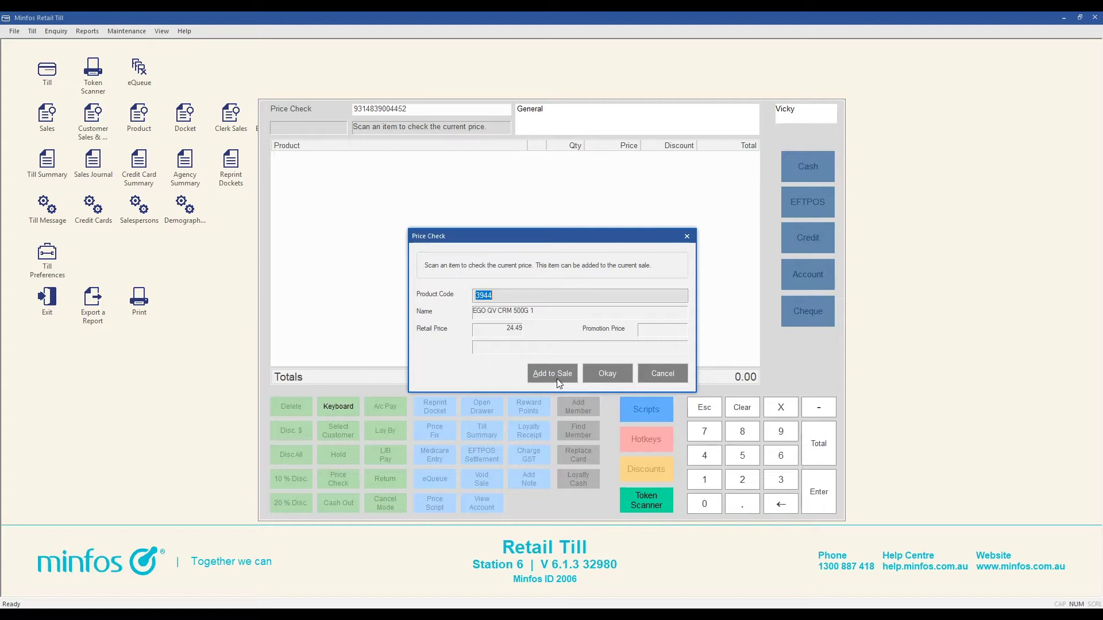
{"action": "left_click", "coordinate": [675, 378]}
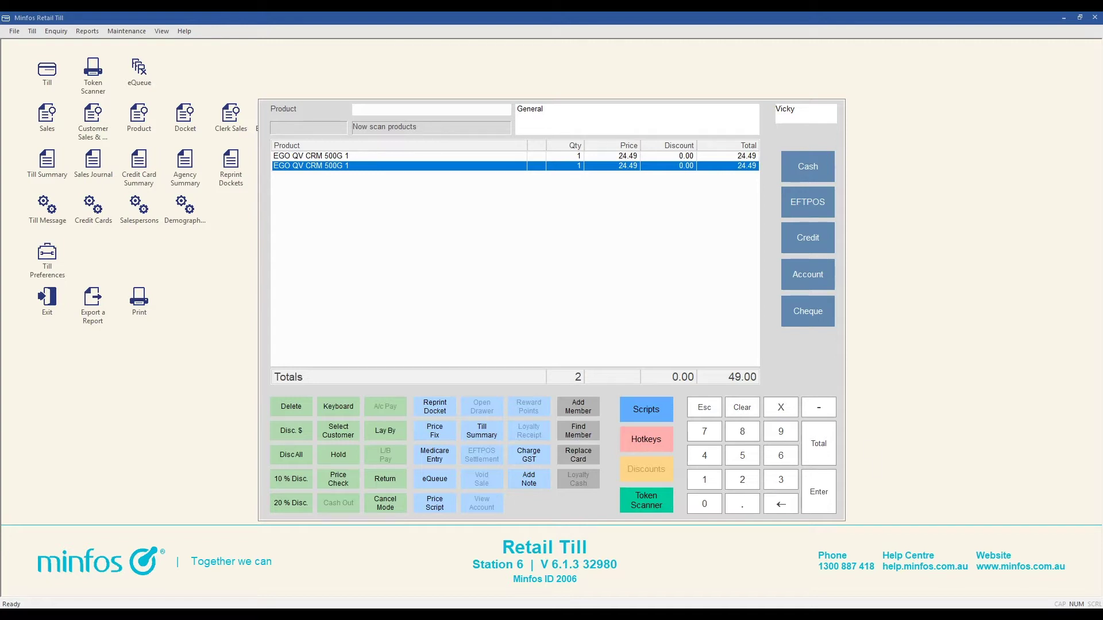
Hold the 49.00 two-item EGO QV CRM sale and confirm.
{"action": "left_click", "coordinate": [338, 457]}
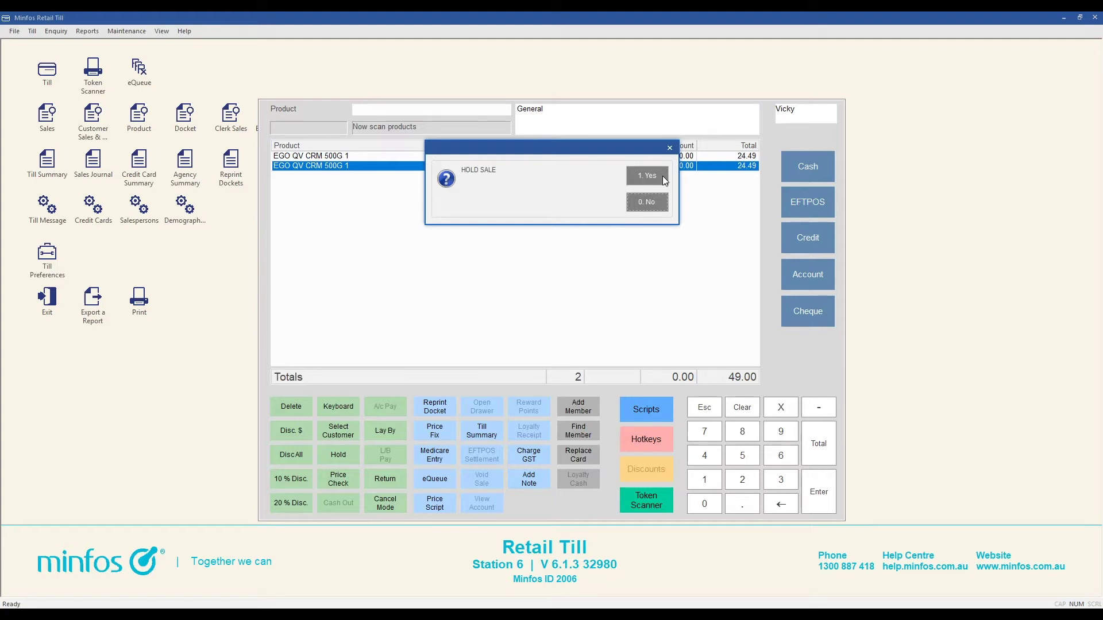
{"action": "left_click", "coordinate": [648, 175]}
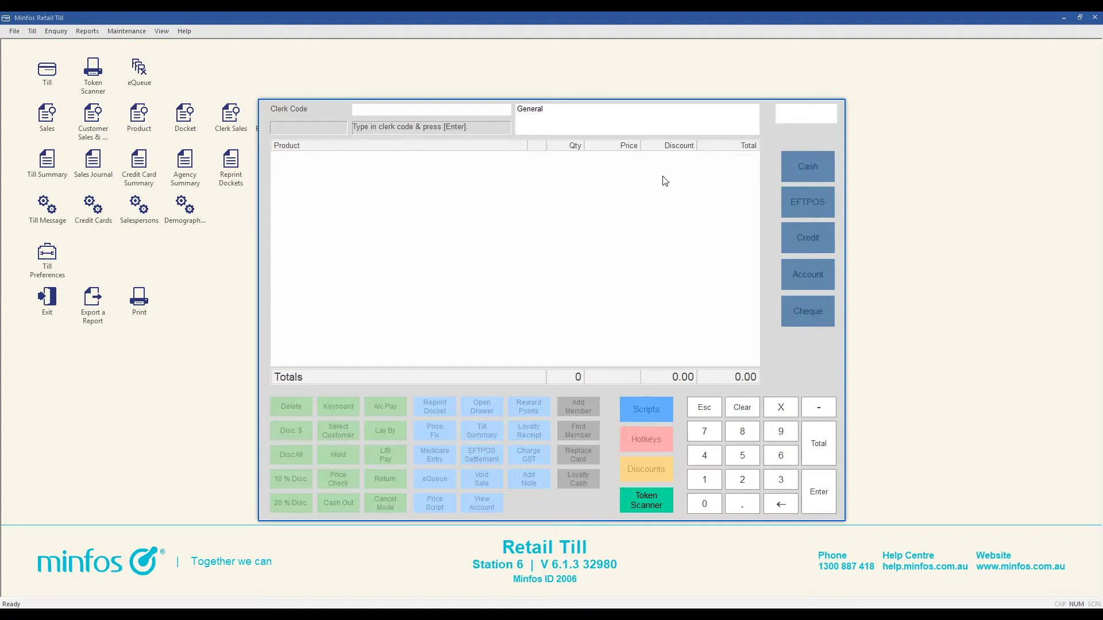
Sign back in, scan one EGO QV CRM 500G at 24.49, and try holding it.
{"action": "type", "text": "**"}
{"action": "key", "text": "Return"}
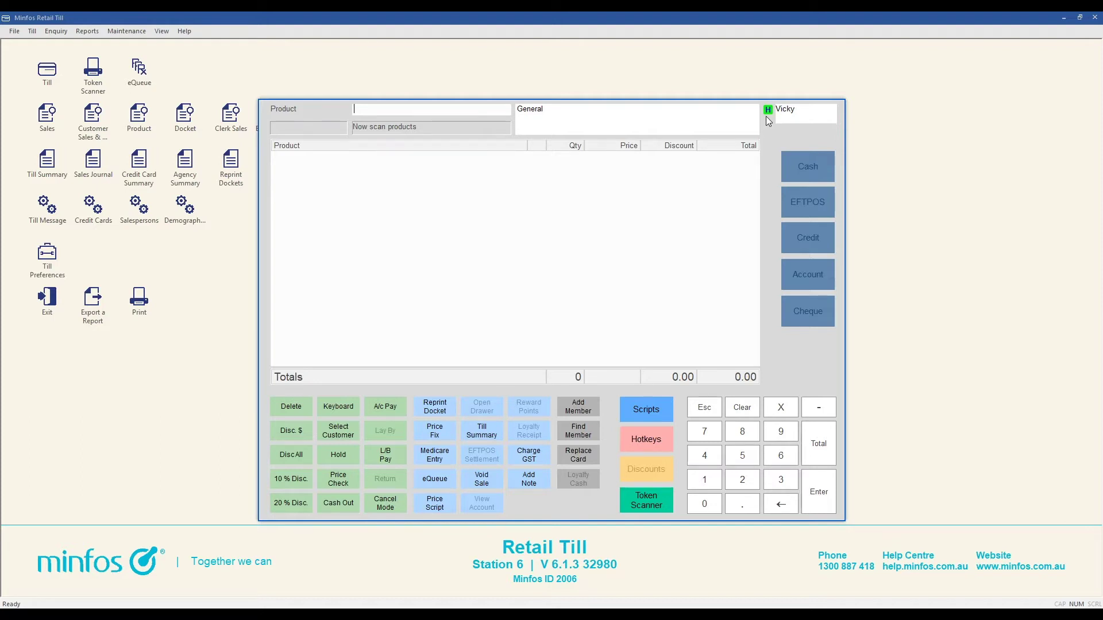
{"action": "type", "text": "9314839000000"}
{"action": "key", "text": "Return"}
{"action": "left_click", "coordinate": [339, 454]}
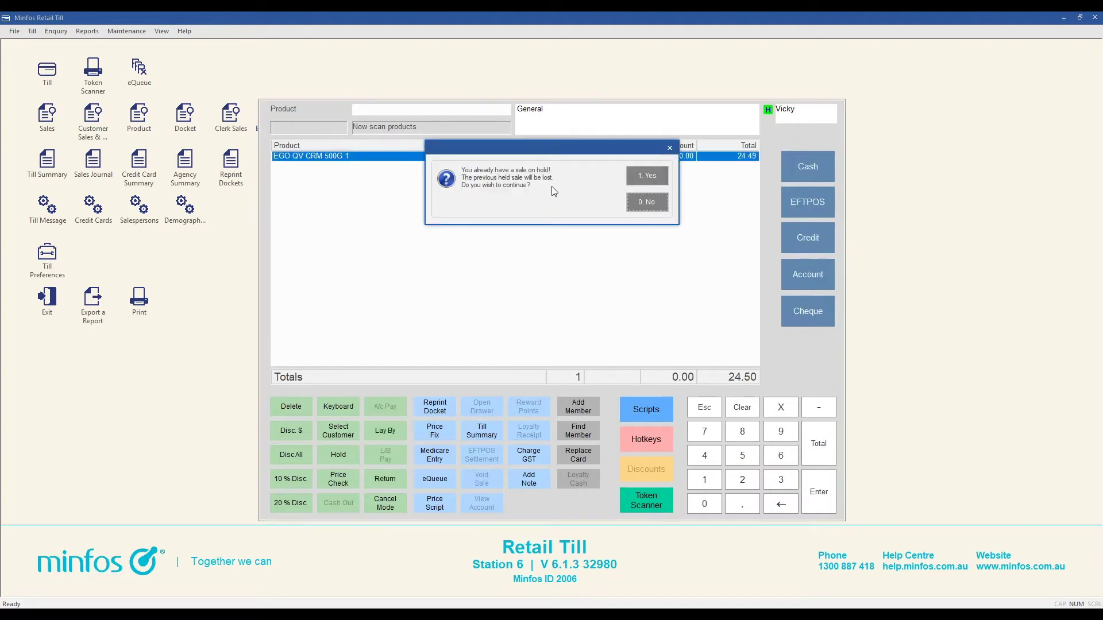
Dismiss the held-sale warning and recall the held sale from Held Sales Selection.
{"action": "left_click", "coordinate": [646, 203]}
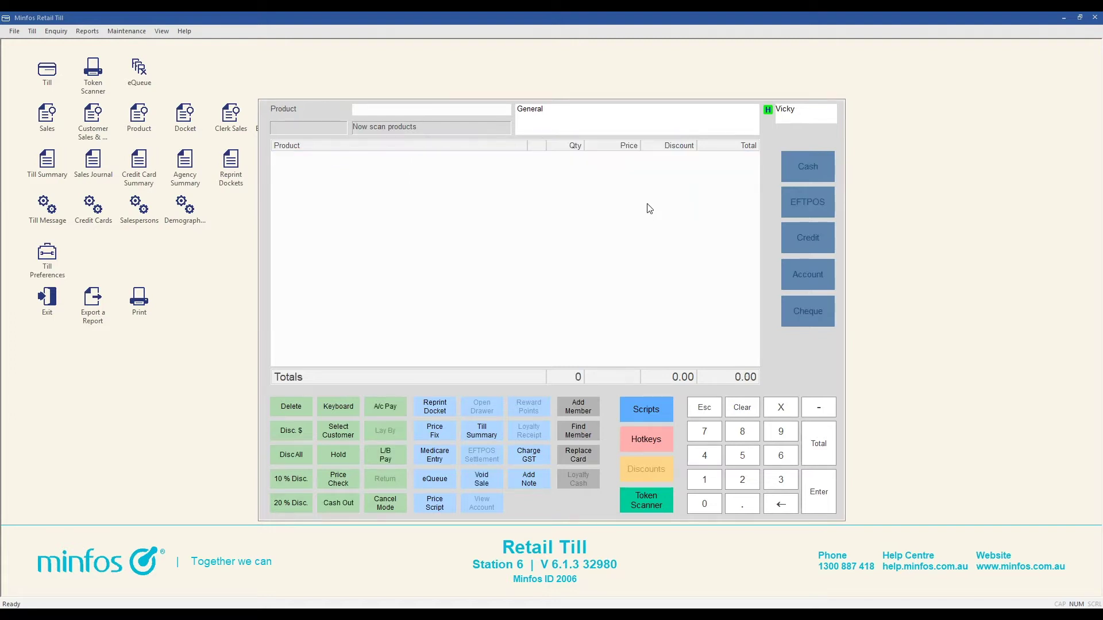
{"action": "left_click", "coordinate": [330, 456]}
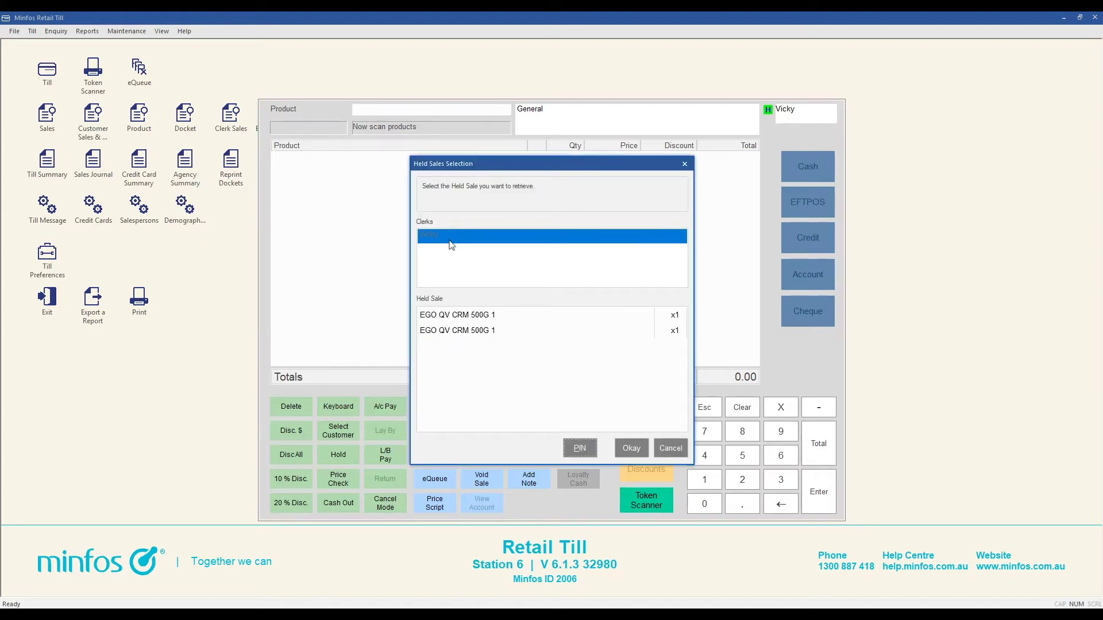
{"action": "left_click", "coordinate": [632, 449]}
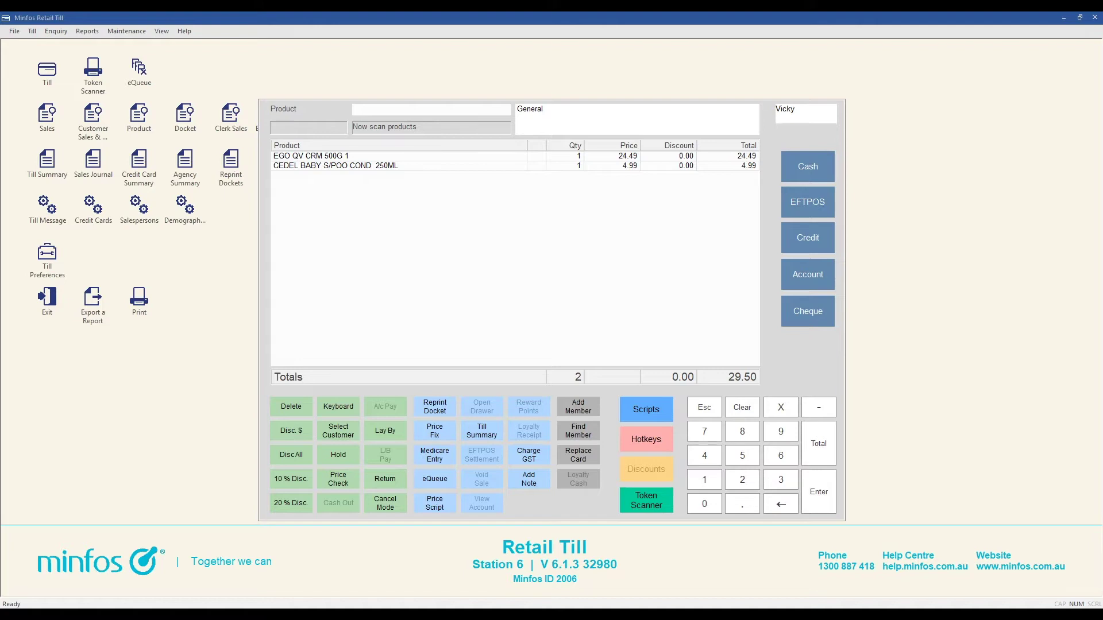
Discount the CEDEL BABY S/POO COND 250ML line to a 2.00 discounted total.
{"action": "left_click", "coordinate": [379, 167]}
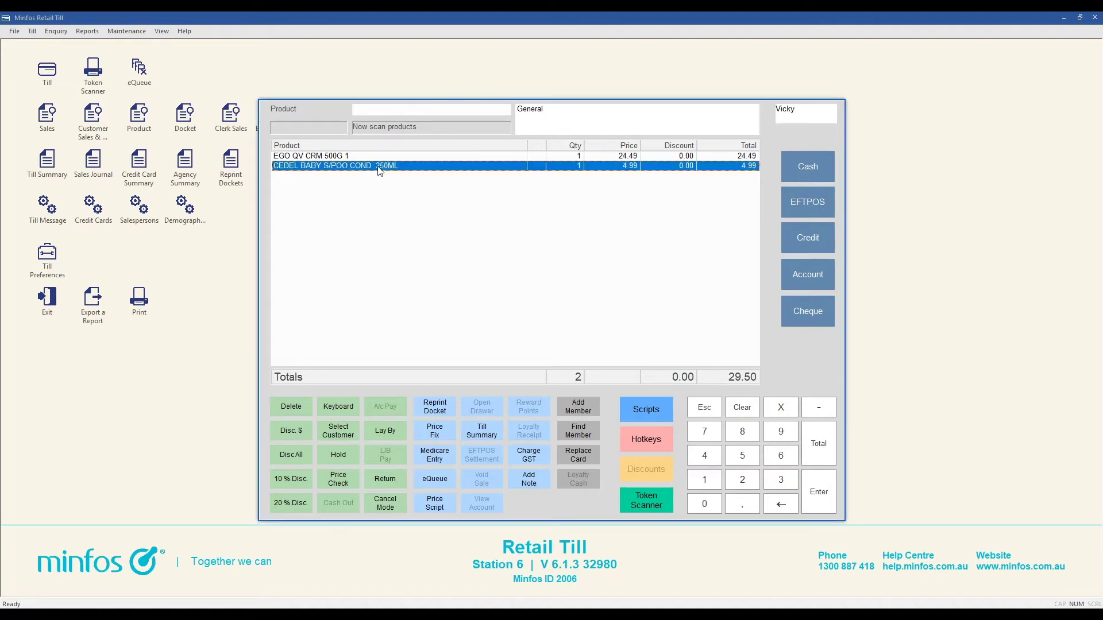
{"action": "left_click", "coordinate": [291, 430]}
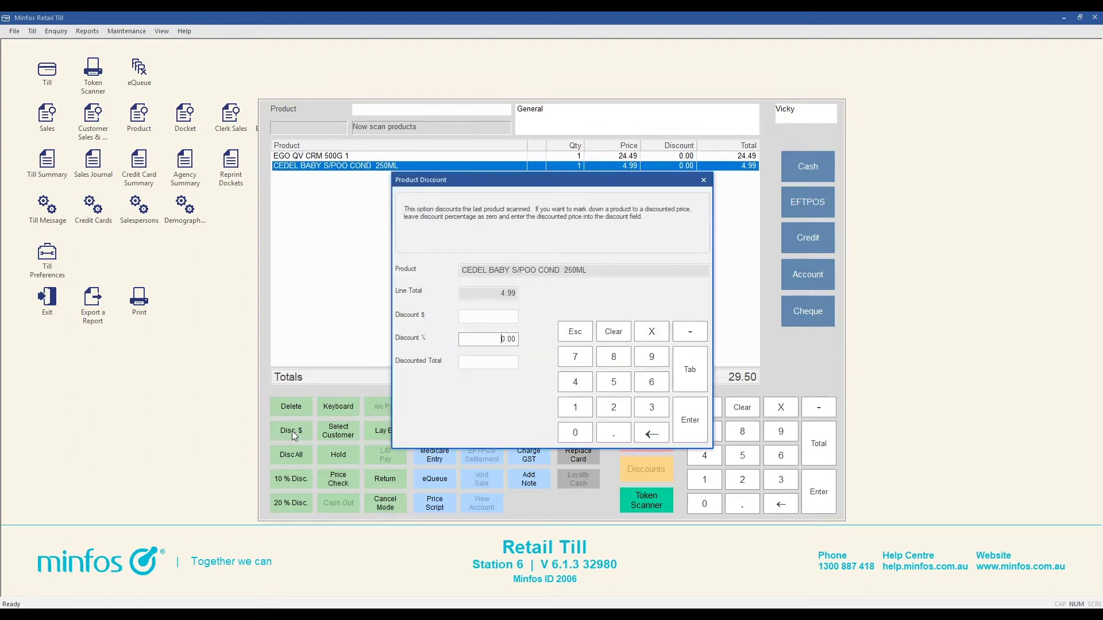
{"action": "left_click", "coordinate": [504, 319]}
{"action": "left_click", "coordinate": [497, 341]}
{"action": "left_click", "coordinate": [505, 361]}
{"action": "type", "text": "2.00"}
{"action": "left_click", "coordinate": [691, 419]}
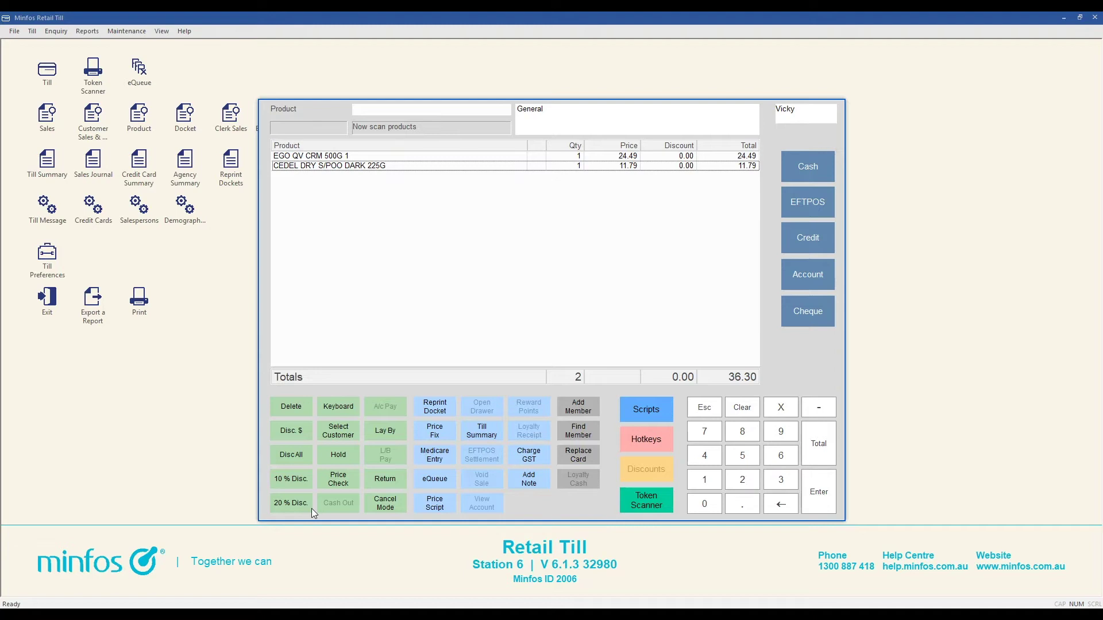
Apply a 5% Disc All discount to both lines, totalling 34.45.
{"action": "left_click", "coordinate": [286, 460]}
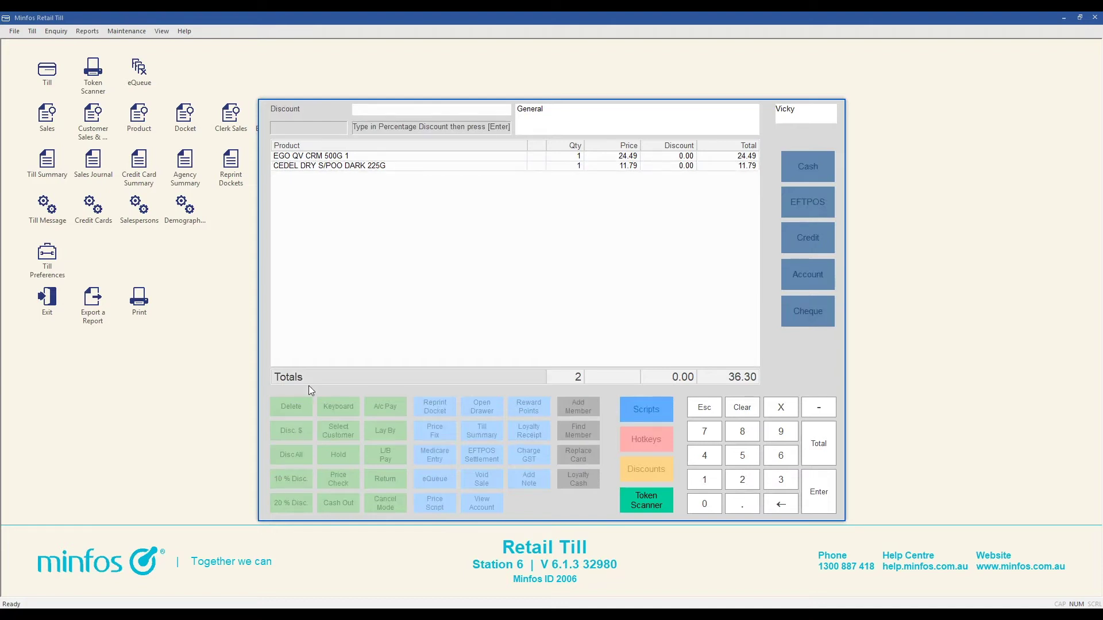
{"action": "type", "text": "5"}
{"action": "key", "text": "Return"}
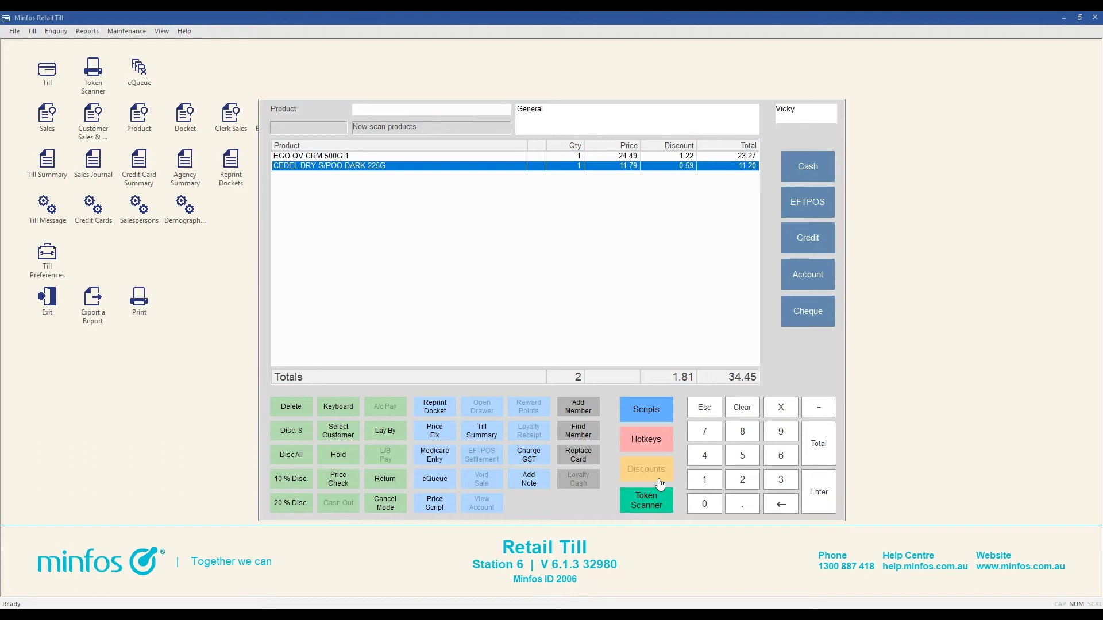
Add the note 'special customer discount' to the sale.
{"action": "left_click", "coordinate": [527, 483]}
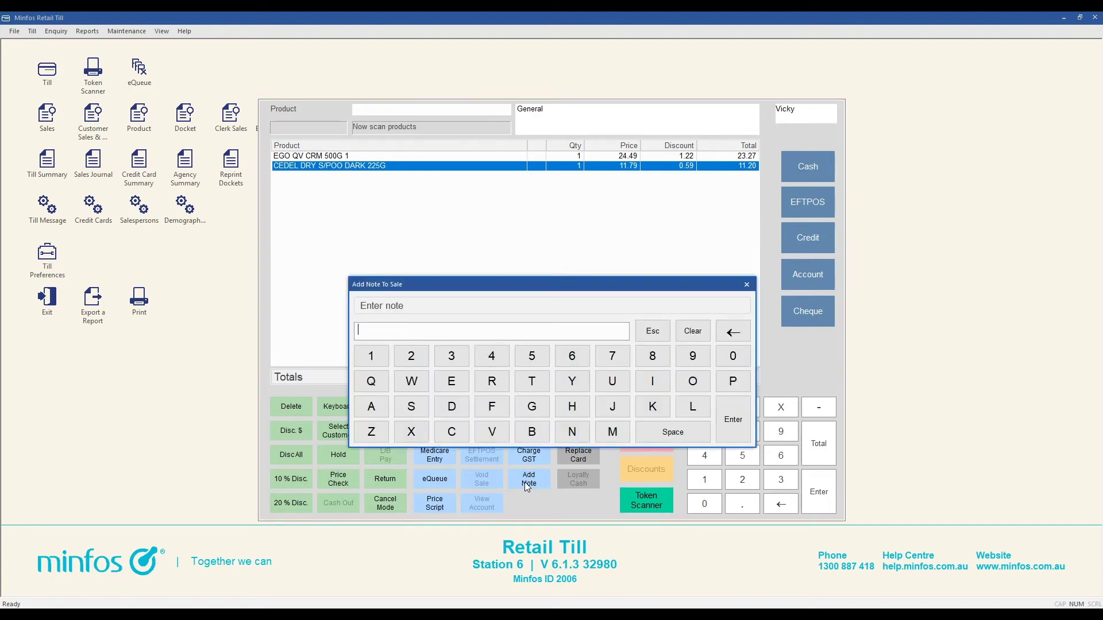
{"action": "type", "text": "special customer discount"}
{"action": "left_click", "coordinate": [732, 419]}
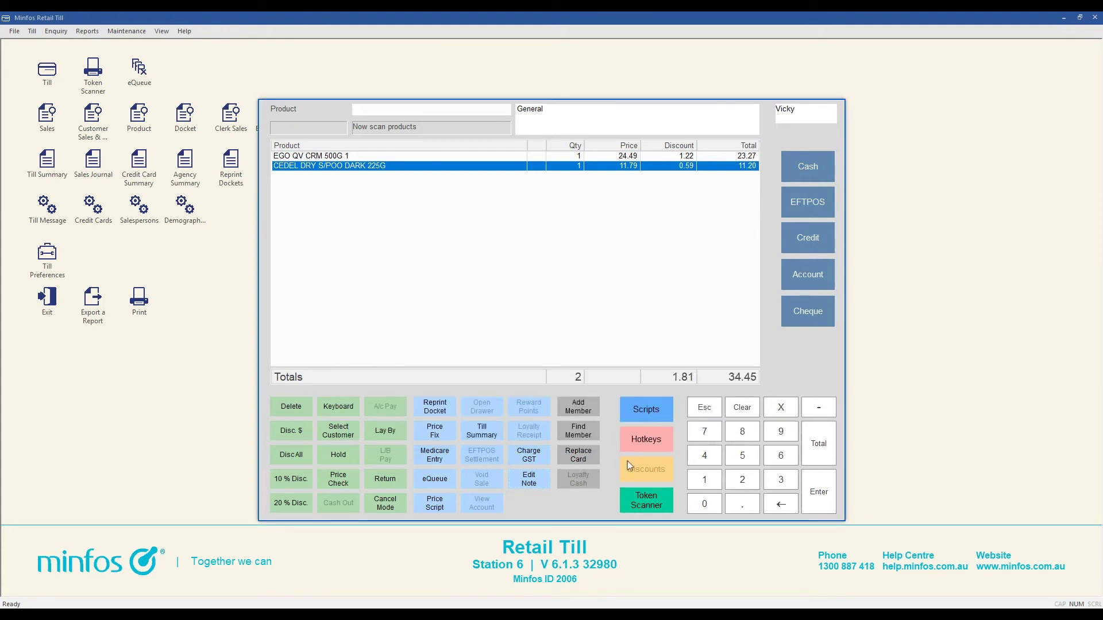
Reopen the sale note and clear its text.
{"action": "left_click", "coordinate": [537, 485]}
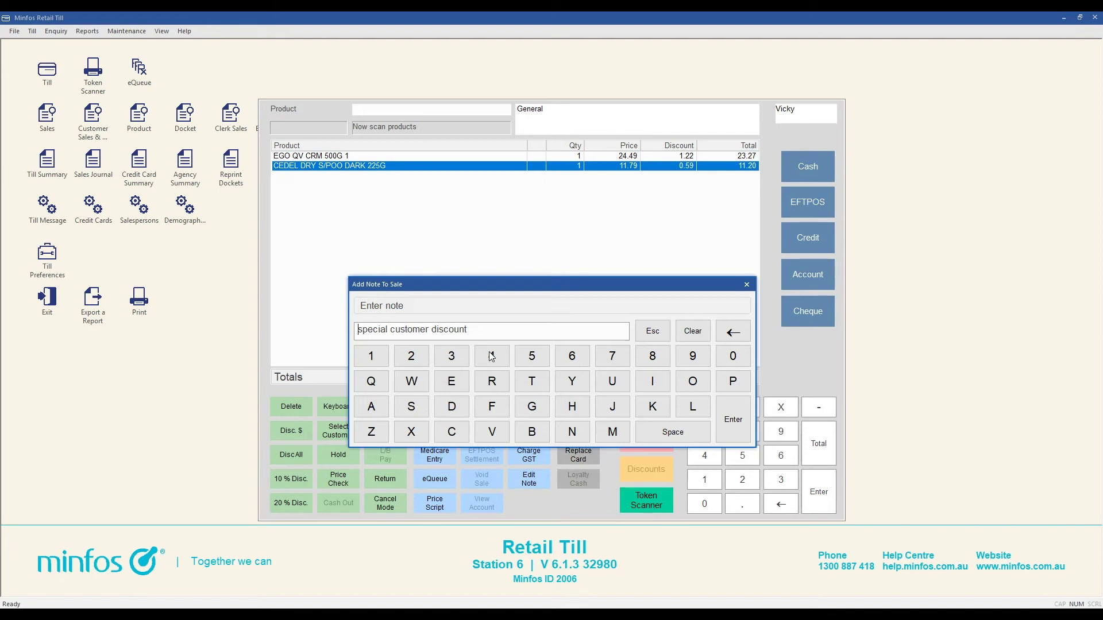
{"action": "left_click", "coordinate": [700, 334]}
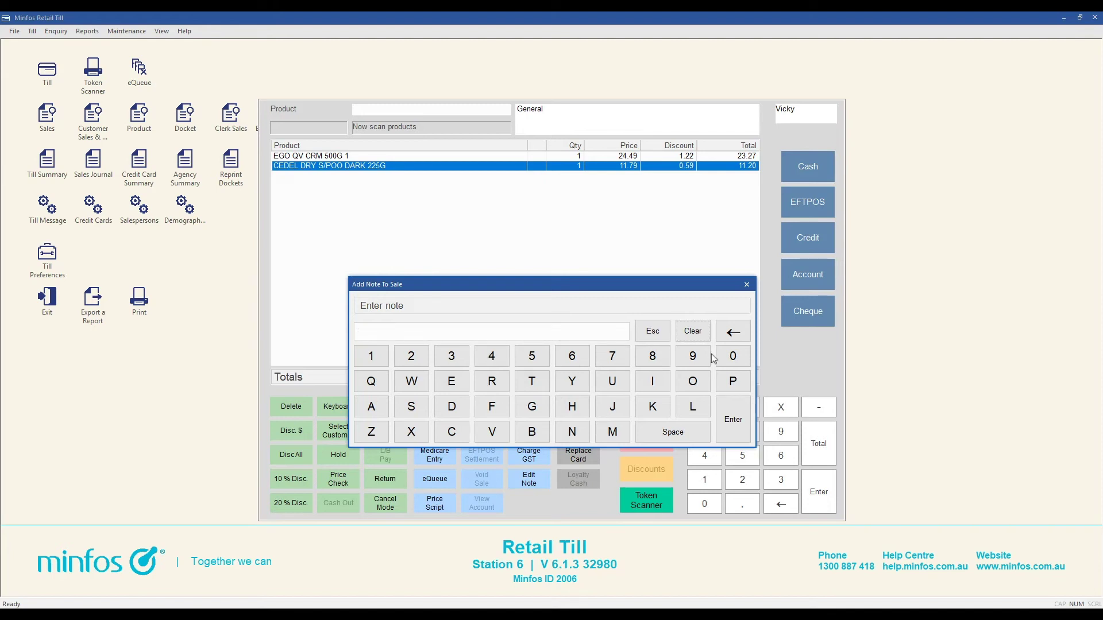
{"action": "left_click", "coordinate": [734, 421]}
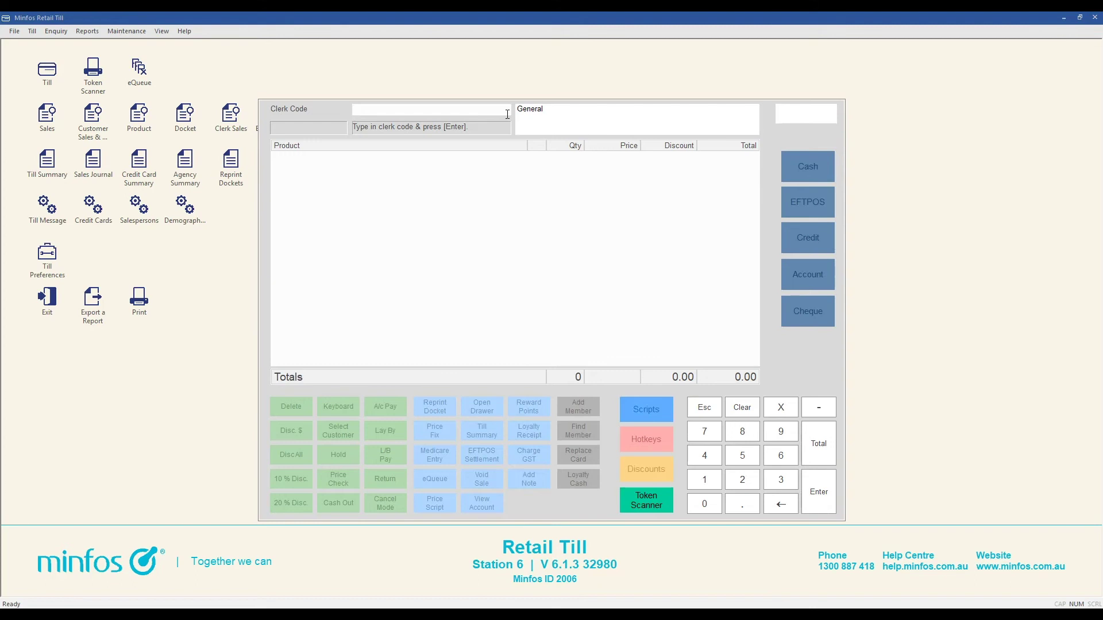
Sign in with the clerk code to start the new CETAPHIL sale.
{"action": "type", "text": "11"}
{"action": "key", "text": "Return"}
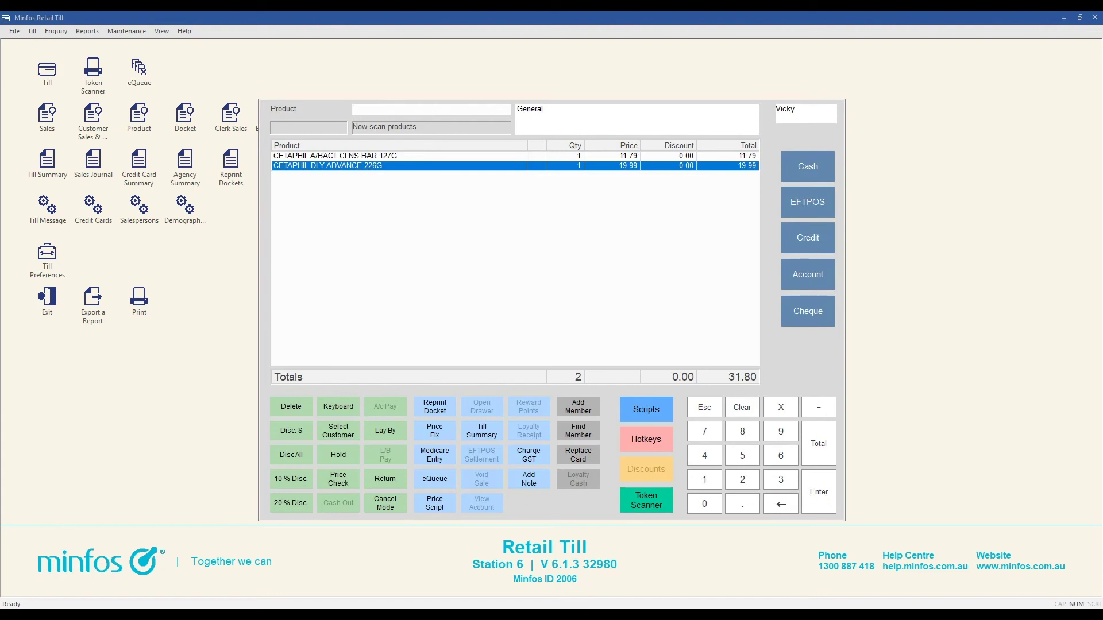
Cancel the whole CETAPHIL sale with Escape and confirm with 1. Yes.
{"action": "left_click", "coordinate": [546, 312]}
{"action": "key", "text": "Escape"}
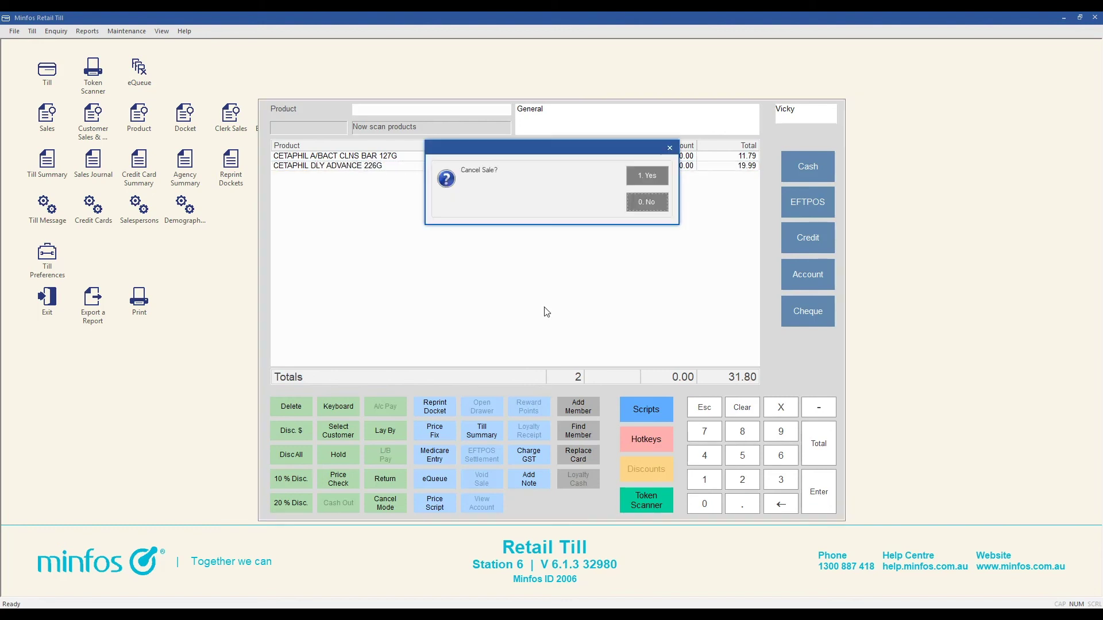
{"action": "left_click", "coordinate": [649, 176]}
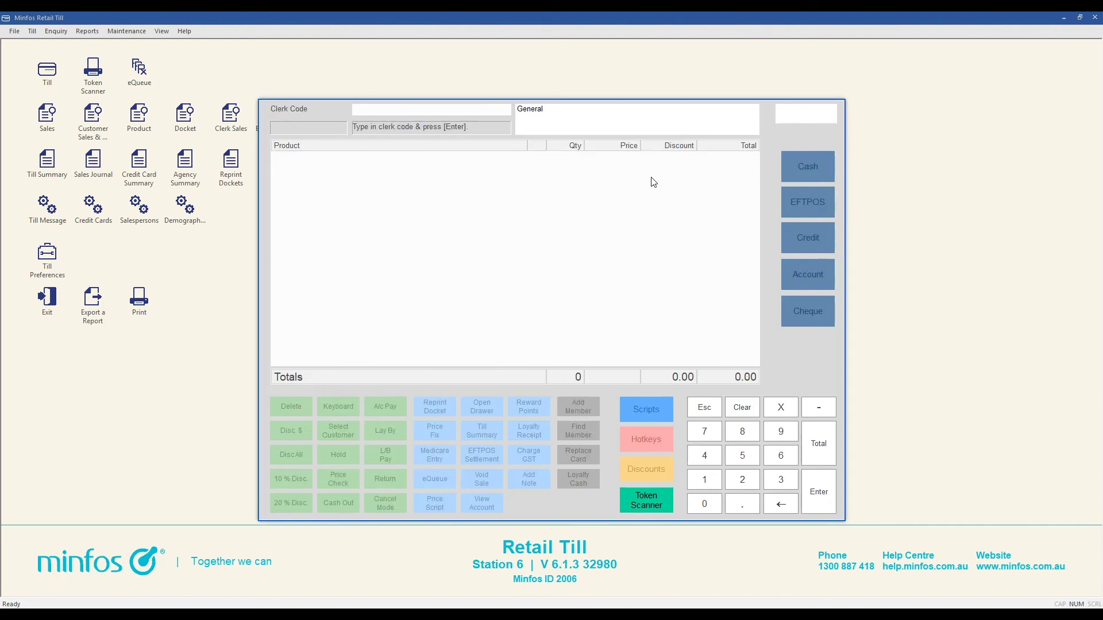